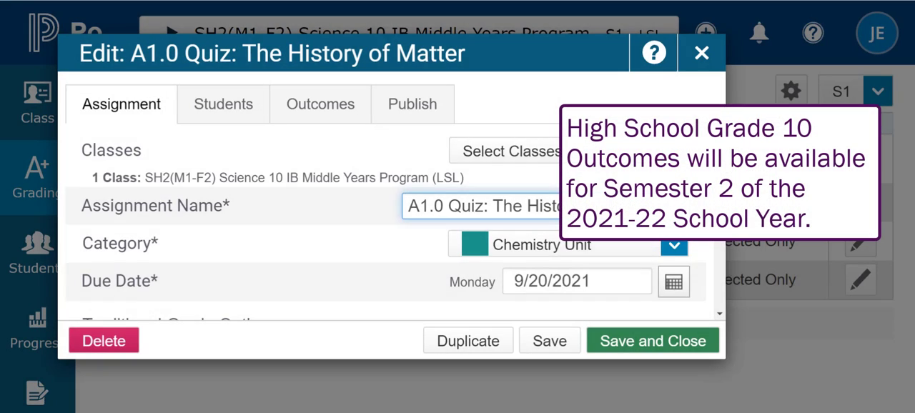
# Open the quiz's outcomes for adding or editing and examine the list of available outcomes
pyautogui.moveTo(719, 164)
pyautogui.mouseDown()
pyautogui.moveTo(715, 280)
pyautogui.moveTo(716, 153)
pyautogui.mouseUp()
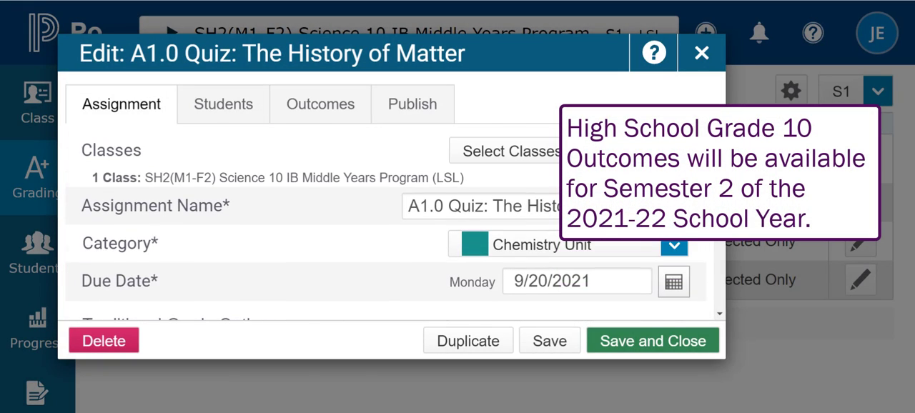
pyautogui.click(302, 103)
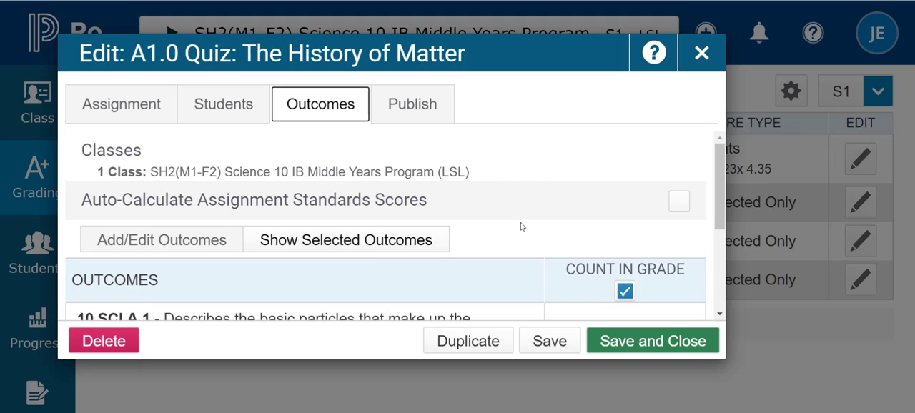
pyautogui.click(193, 247)
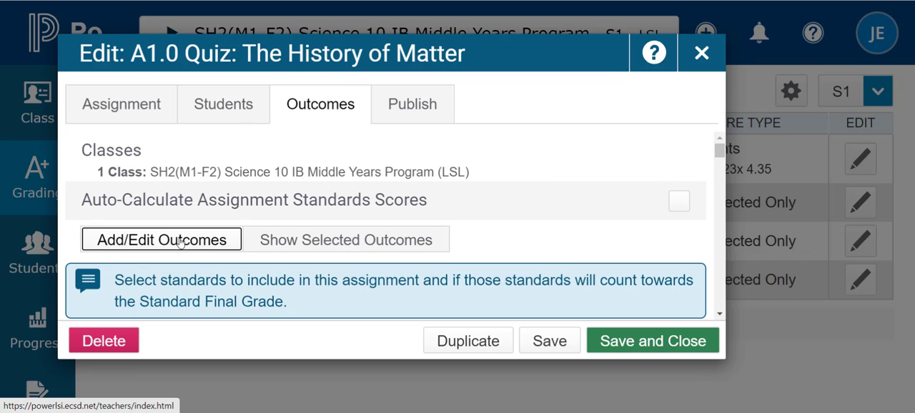
pyautogui.moveTo(718, 157); pyautogui.dragTo(719, 187)
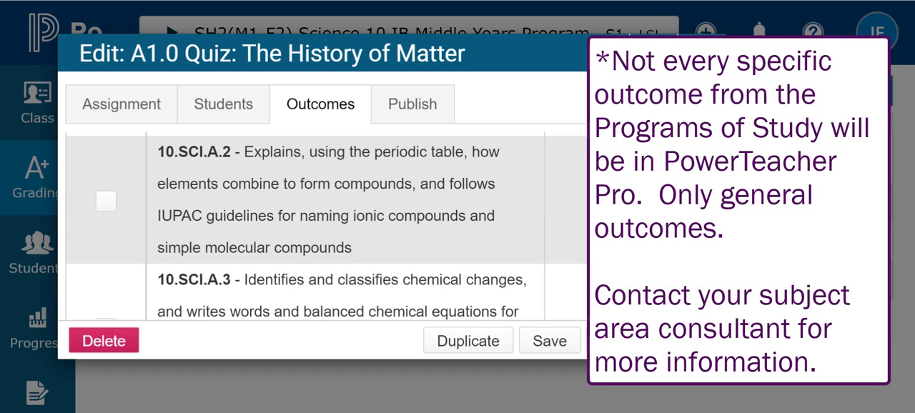
pyautogui.scroll(-2, 433, 264)
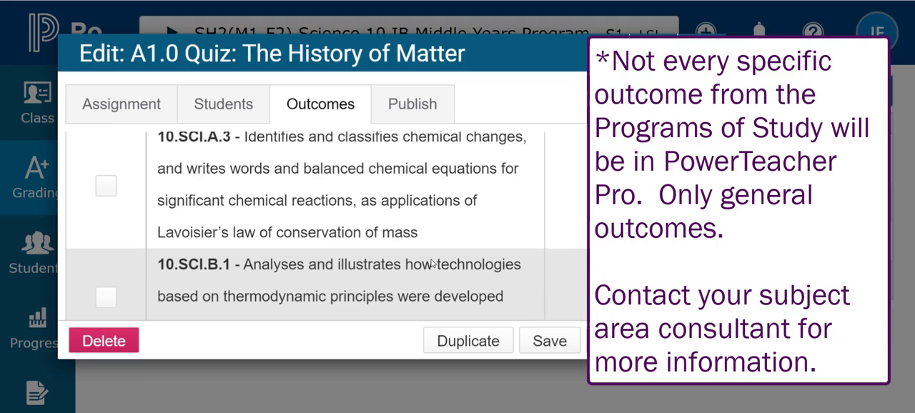
pyautogui.scroll(2, 431, 263)
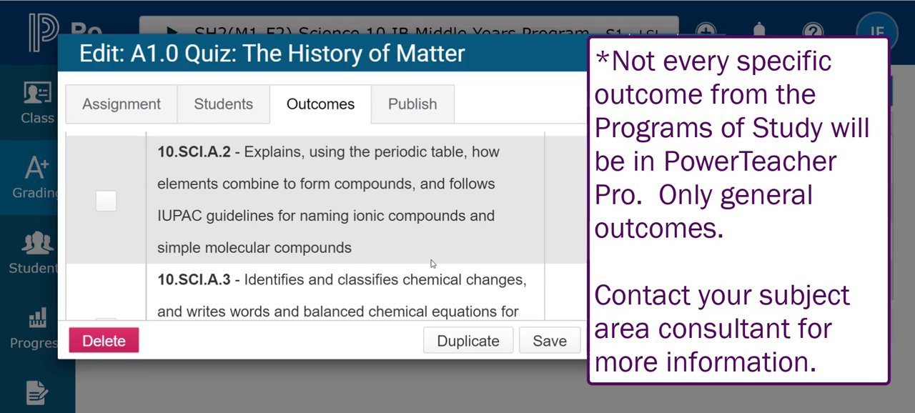
pyautogui.scroll(3, 431, 263)
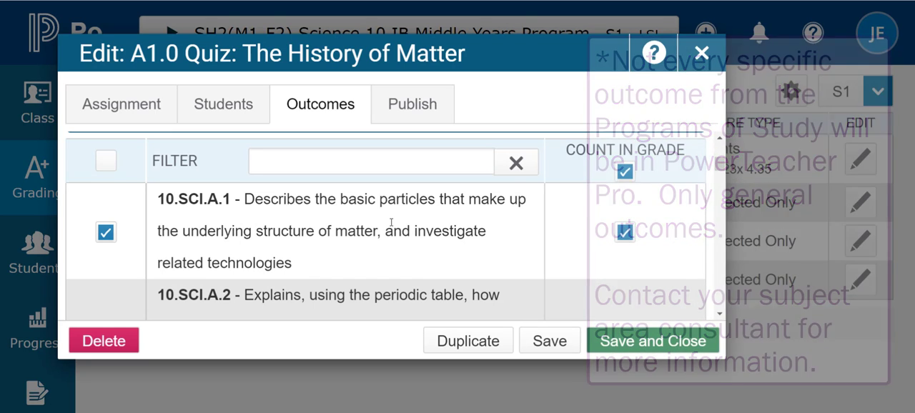
pyautogui.scroll(3, 391, 226)
pyautogui.scroll(-4, 593, 211)
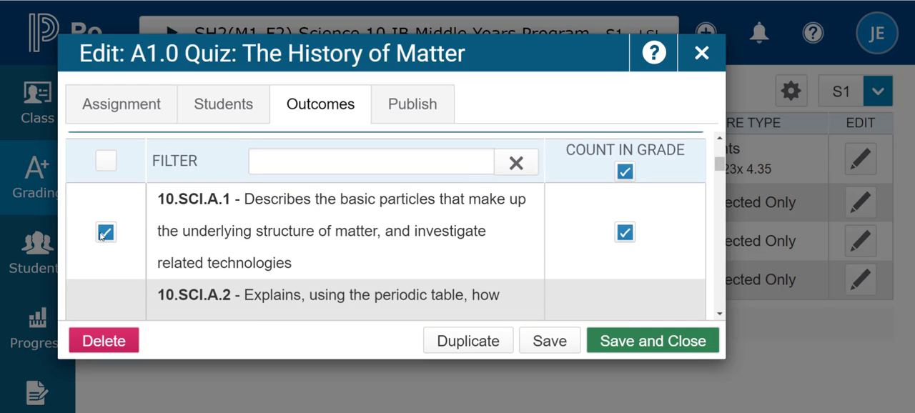
# Add outcome 10.SCI.A.2 to the quiz and remove it again
pyautogui.scroll(-2, 105, 236)
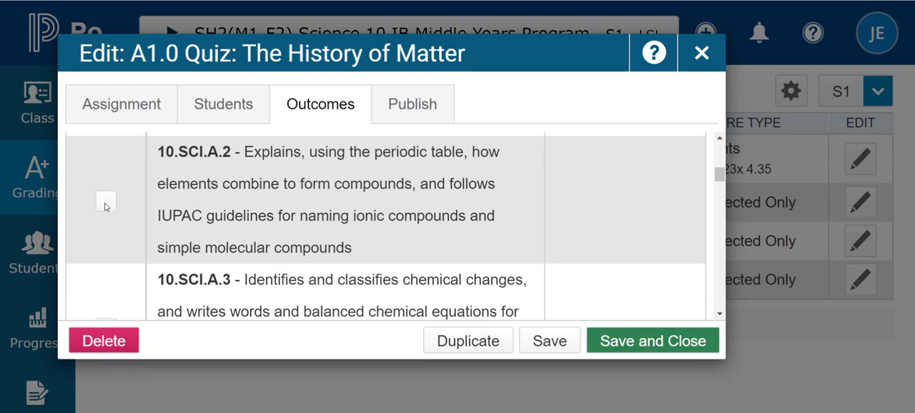
pyautogui.click(105, 203)
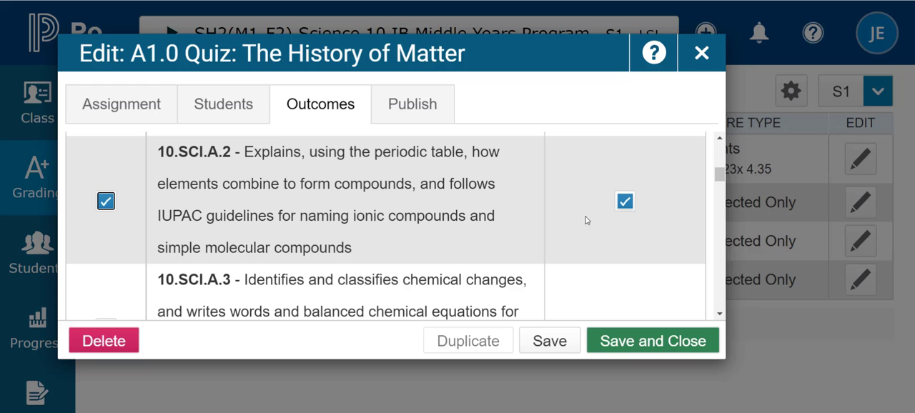
pyautogui.click(105, 202)
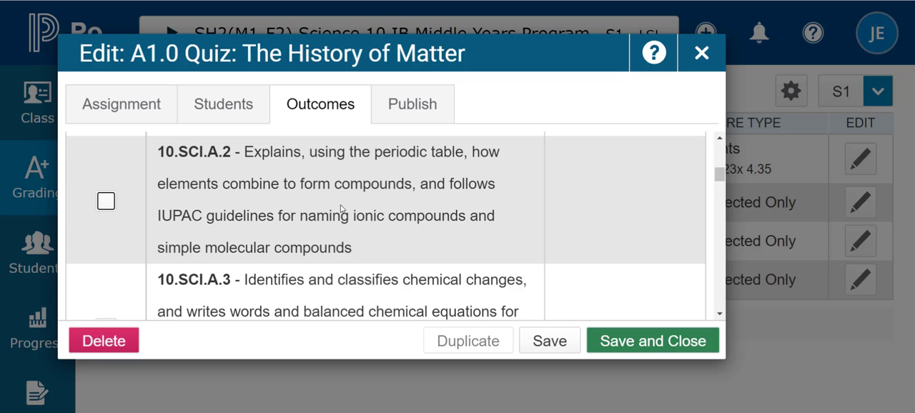
# Show only the outcomes selected for the quiz and review their Count in Grade setting
pyautogui.scroll(3, 343, 208)
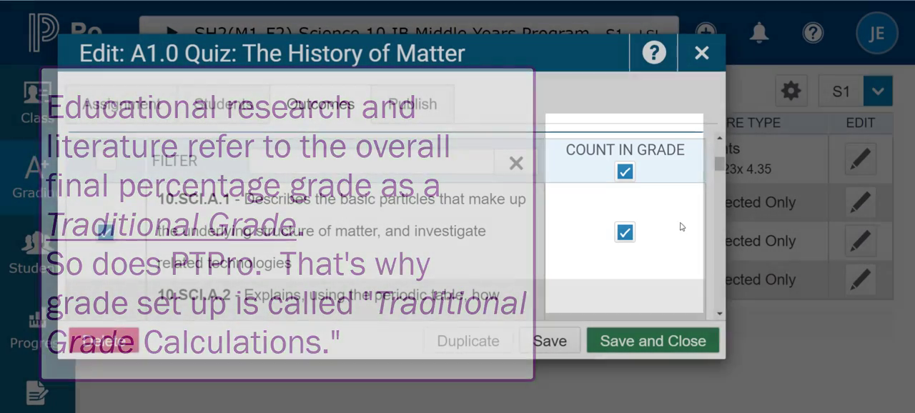
pyautogui.scroll(2, 541, 214)
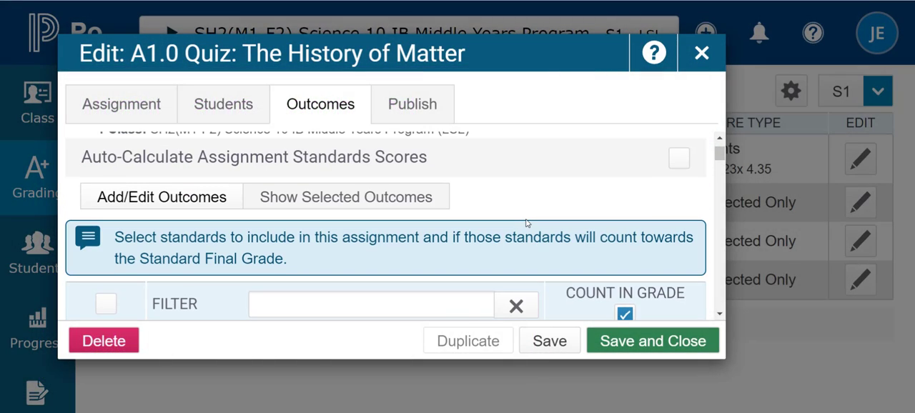
pyautogui.click(366, 204)
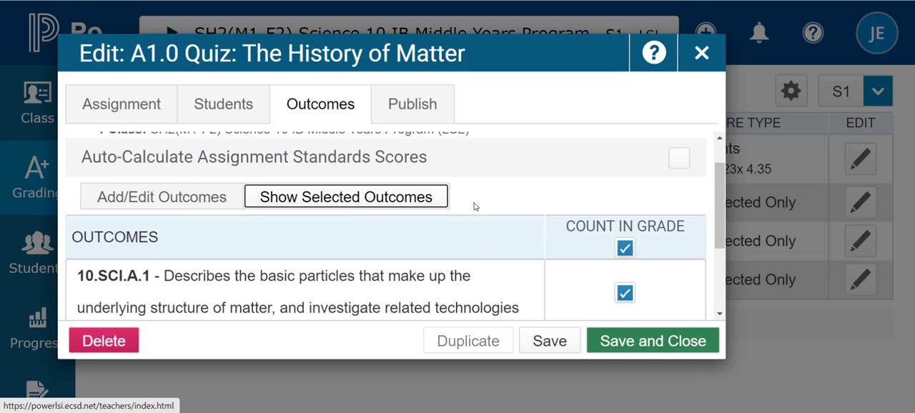
pyautogui.scroll(-1, 726, 189)
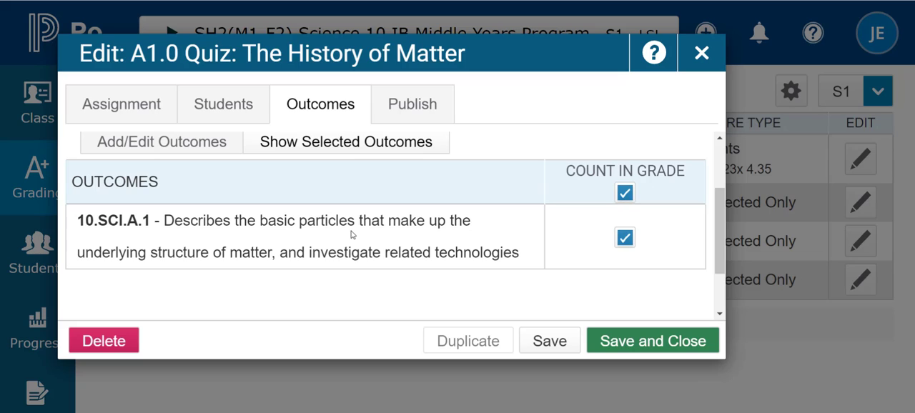
# Check the quiz's publishing settings and its description, and save and close the assignment
pyautogui.click(395, 103)
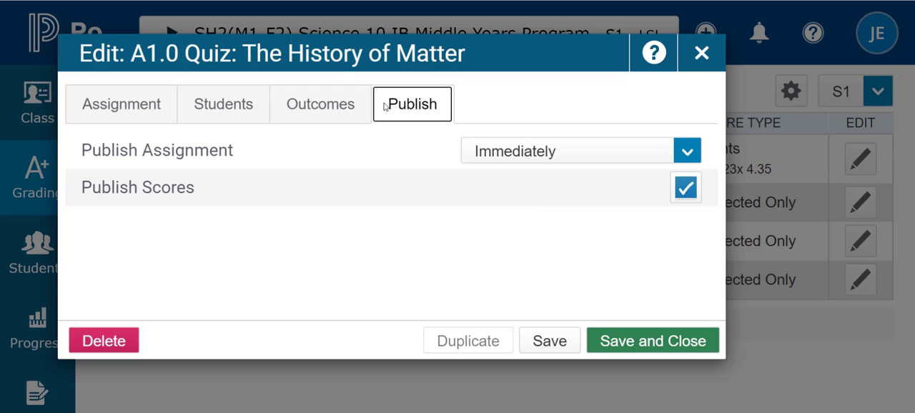
pyautogui.click(111, 112)
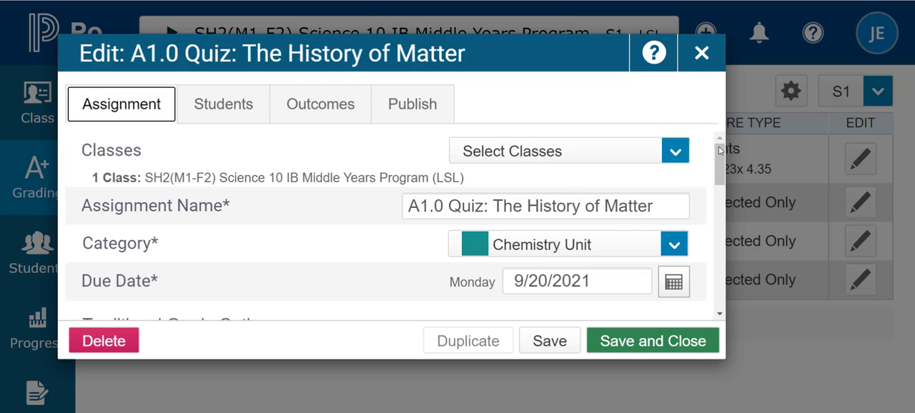
pyautogui.moveTo(719, 149); pyautogui.dragTo(718, 271)
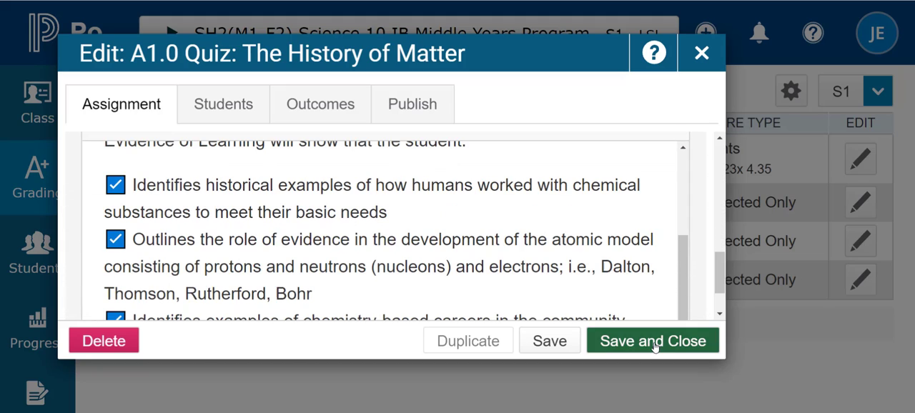
pyautogui.click(656, 346)
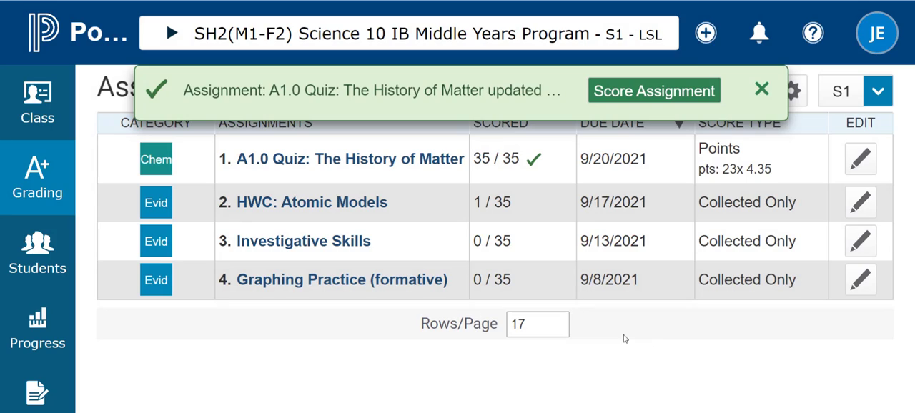
# Open the A1.0 Quiz scoresheet and inspect the first student's score and 10.SCI.A.1 level entries, closing the score inspector when done
pyautogui.click(381, 162)
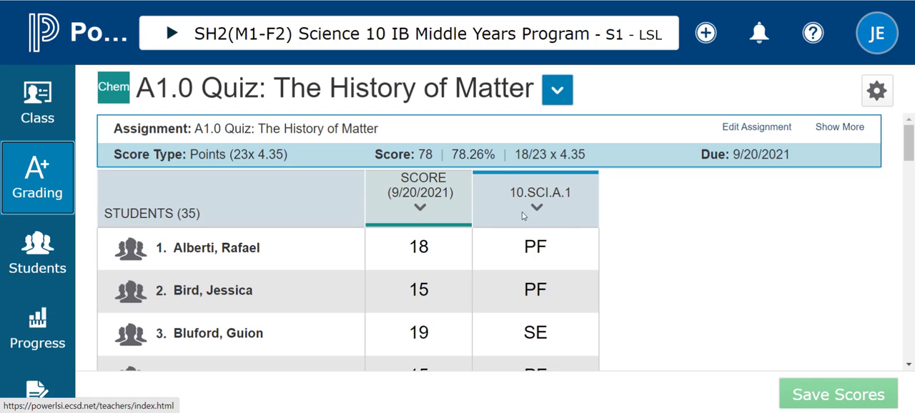
pyautogui.click(536, 248)
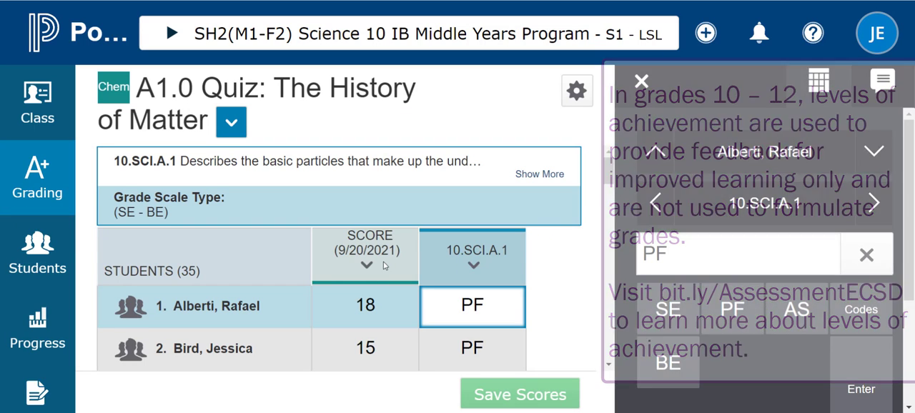
pyautogui.scroll(-2, 418, 293)
pyautogui.scroll(2, 418, 293)
pyautogui.click(393, 305)
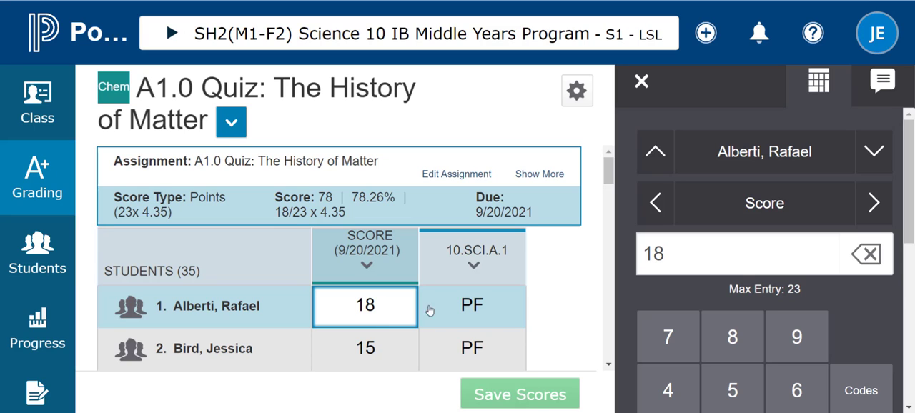
pyautogui.click(486, 309)
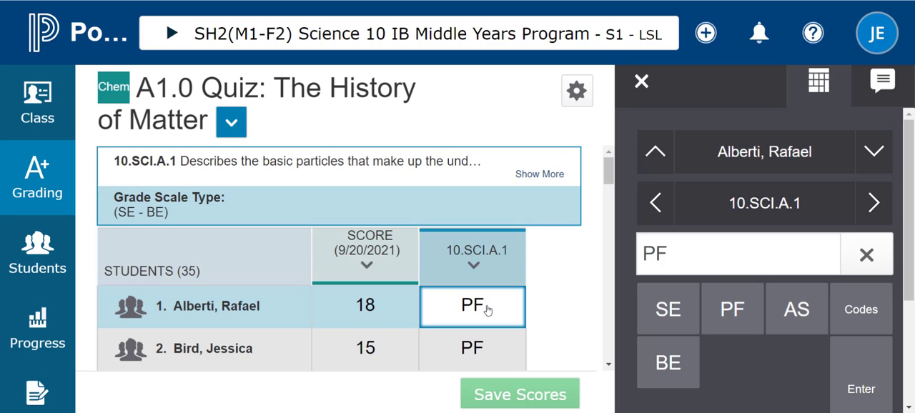
pyautogui.click(641, 81)
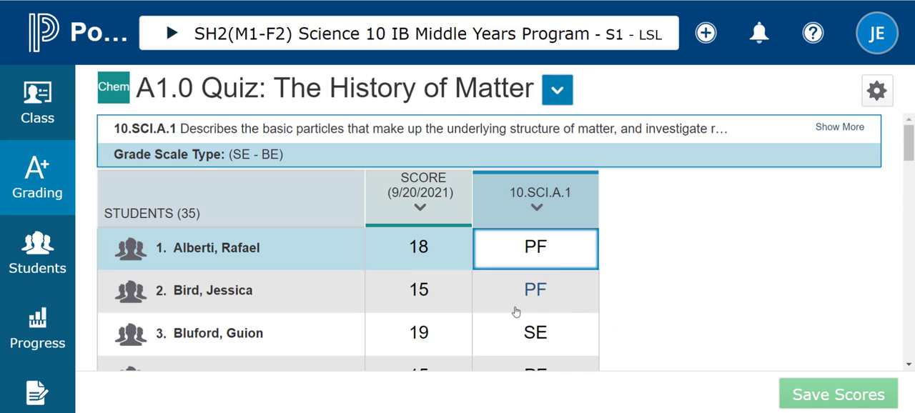
# Look through the other students' quiz scores and 10.SCI.A.1 levels and inspect the eleventh student's score
pyautogui.scroll(-2, 468, 301)
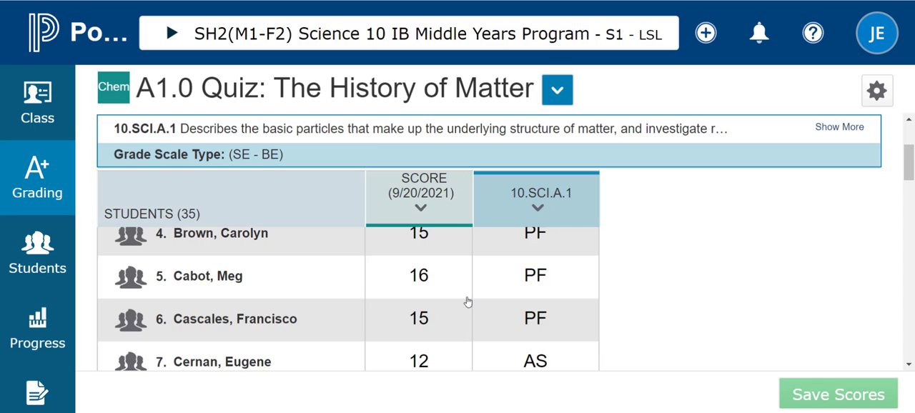
pyautogui.scroll(-5, 468, 300)
pyautogui.scroll(5, 468, 301)
pyautogui.scroll(-5, 457, 307)
pyautogui.click(443, 250)
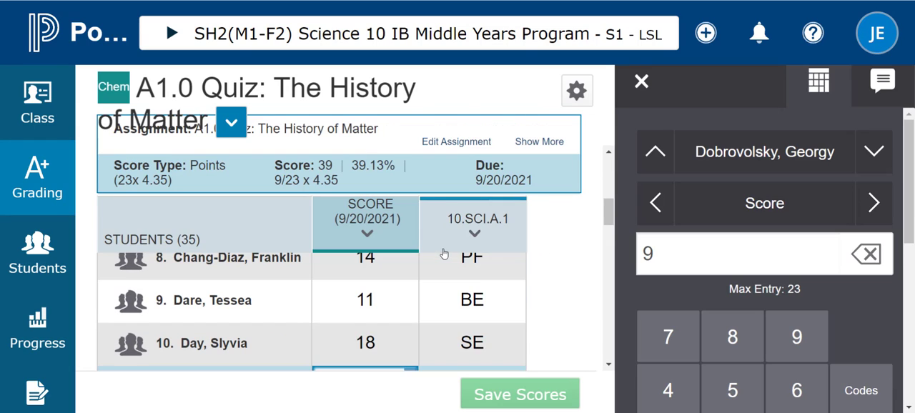
# Open the first student's Quick Lookup - Traditional page
pyautogui.click(35, 246)
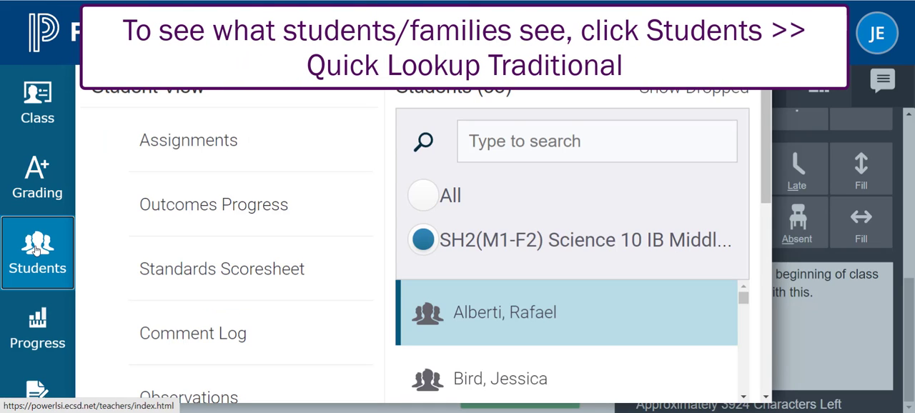
pyautogui.scroll(-4, 307, 249)
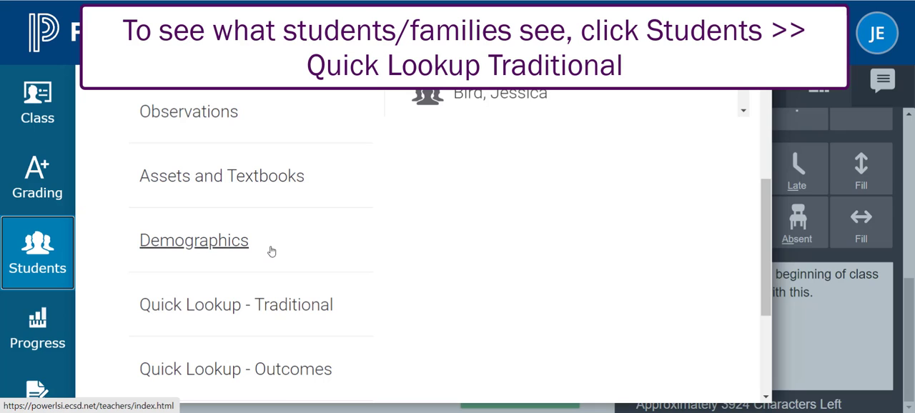
pyautogui.click(208, 305)
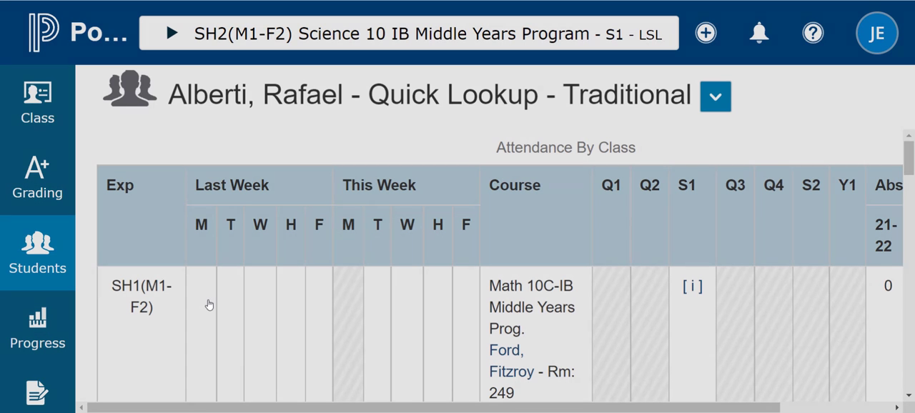
# Open the student's S1 grade details for Science 10 IB Middle Years Program and review the assignment list
pyautogui.hotkey('ctrl', '-')
pyautogui.hotkey('ctrl', '-')
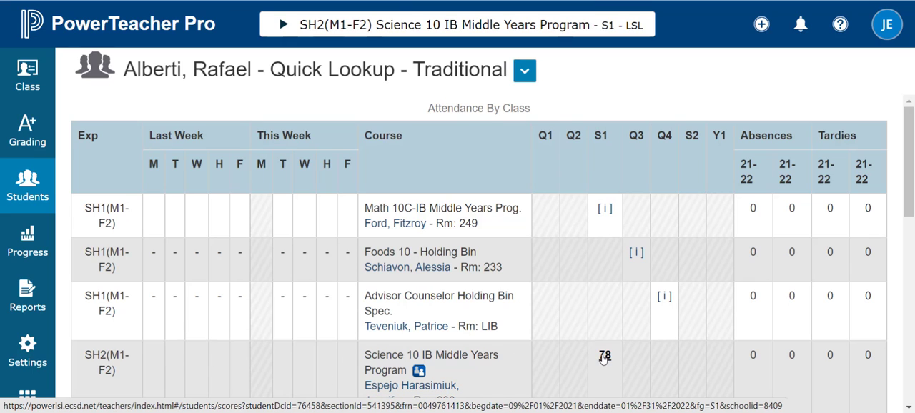
pyautogui.scroll(-2, 495, 195)
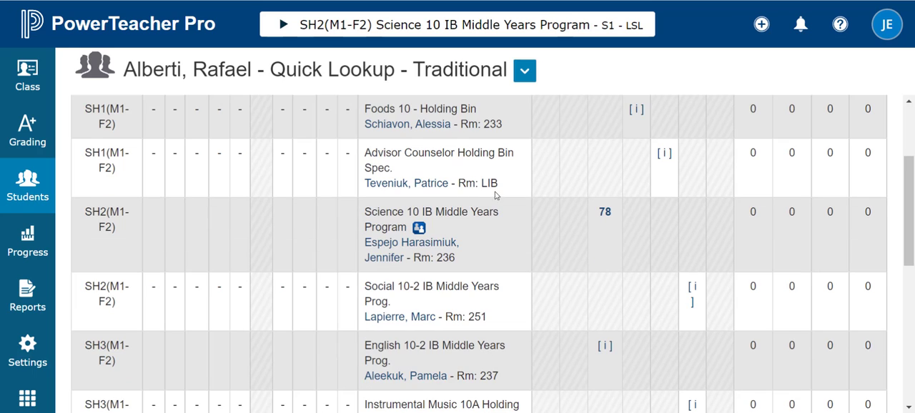
pyautogui.click(604, 215)
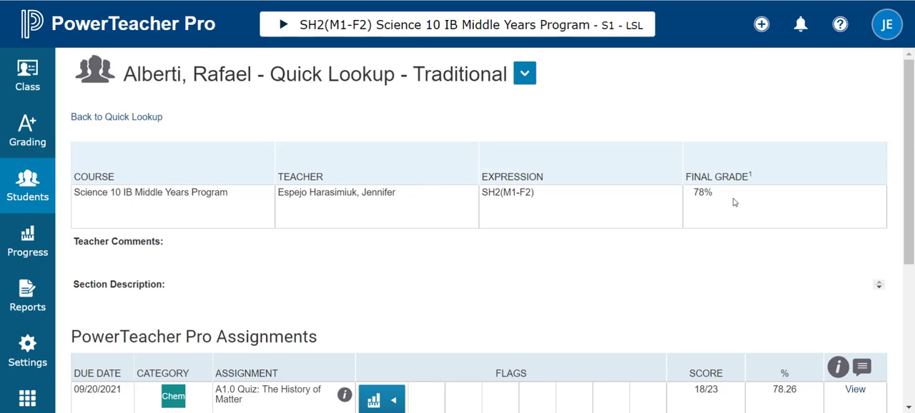
pyautogui.scroll(-2, 733, 203)
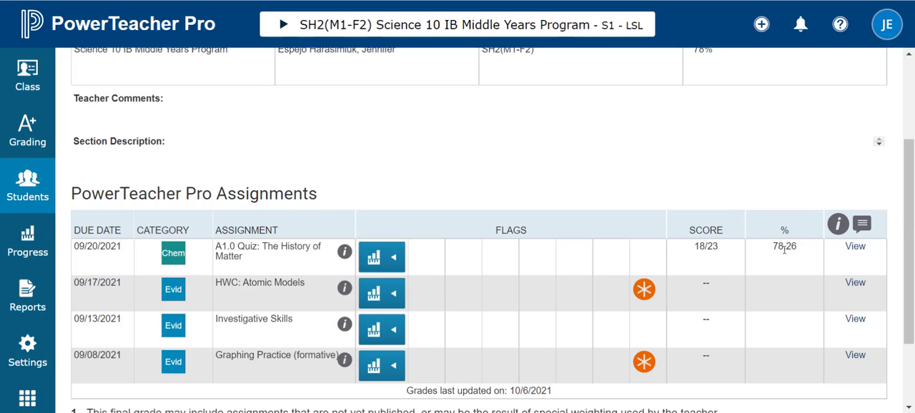
# Expand the outcome levels for A1.0 Quiz, HWC: Atomic Models and Investigative Skills
pyautogui.click(391, 257)
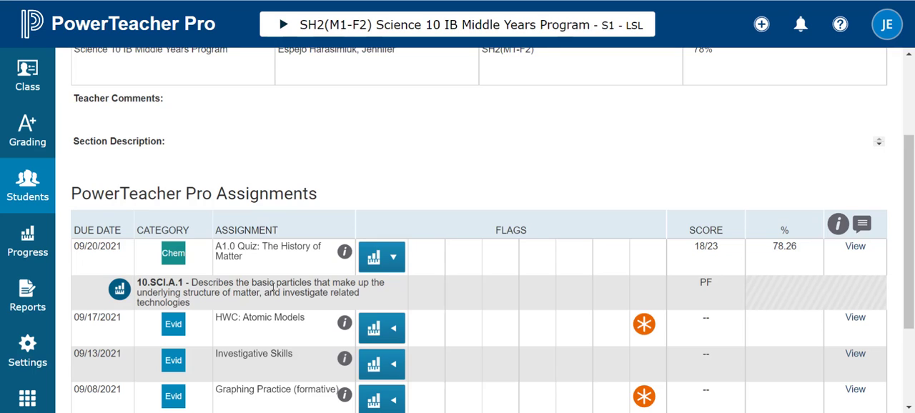
pyautogui.click(392, 329)
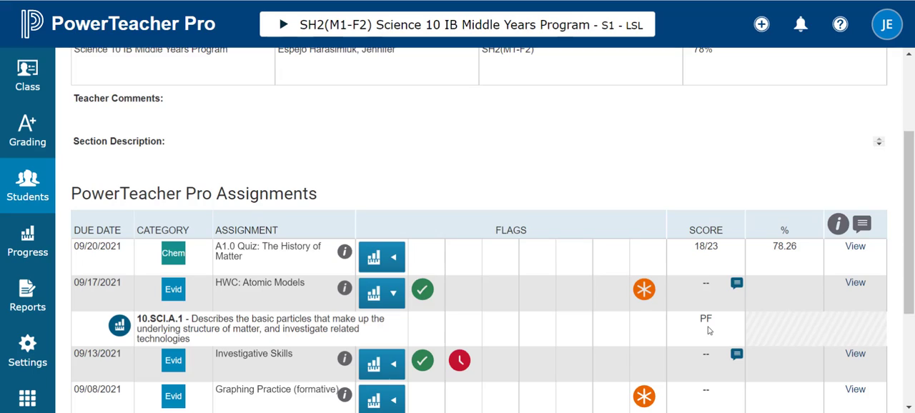
pyautogui.click(377, 355)
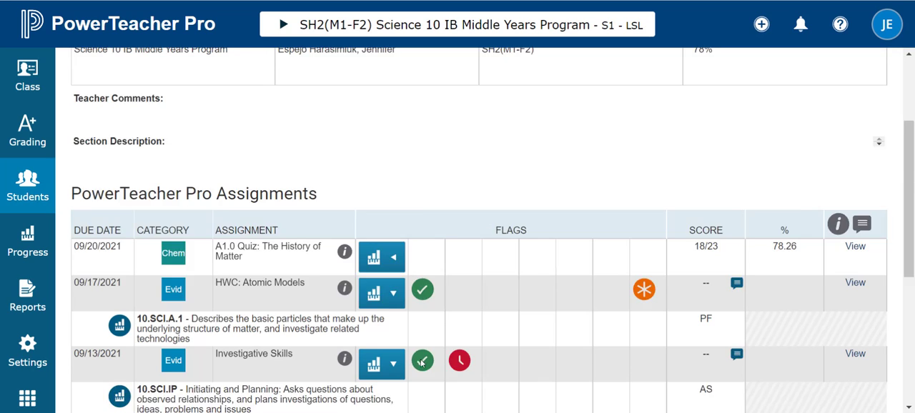
# View the score comment and assignment description for Investigative Skills, and close the score details
pyautogui.scroll(-2, 856, 211)
pyautogui.click(855, 211)
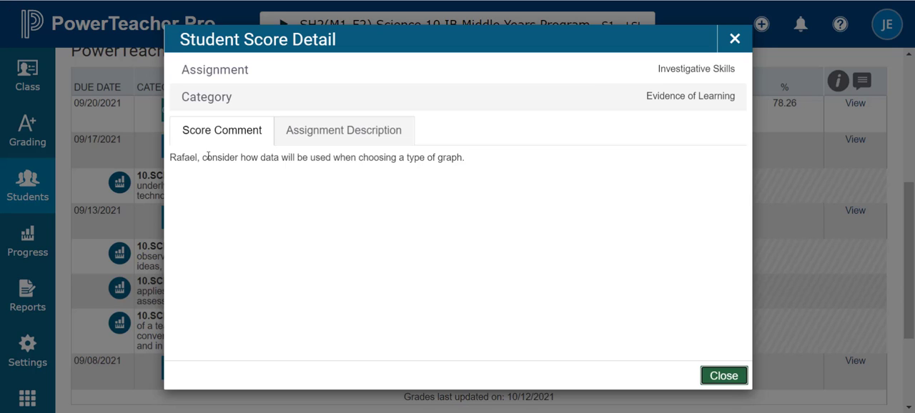
pyautogui.click(328, 129)
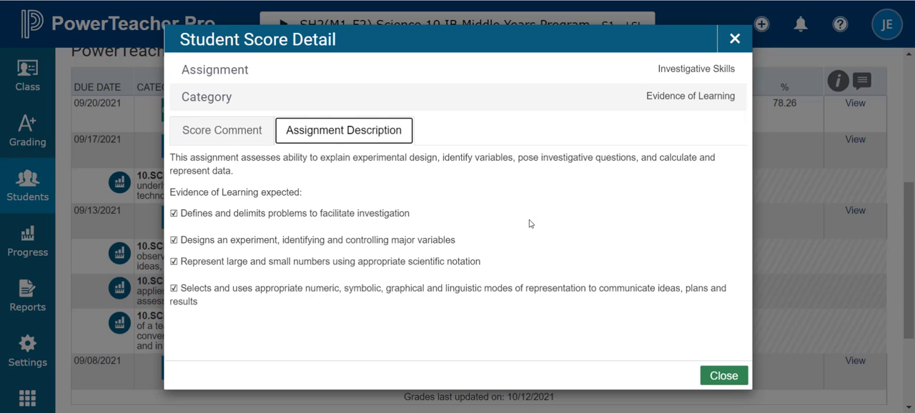
pyautogui.click(724, 376)
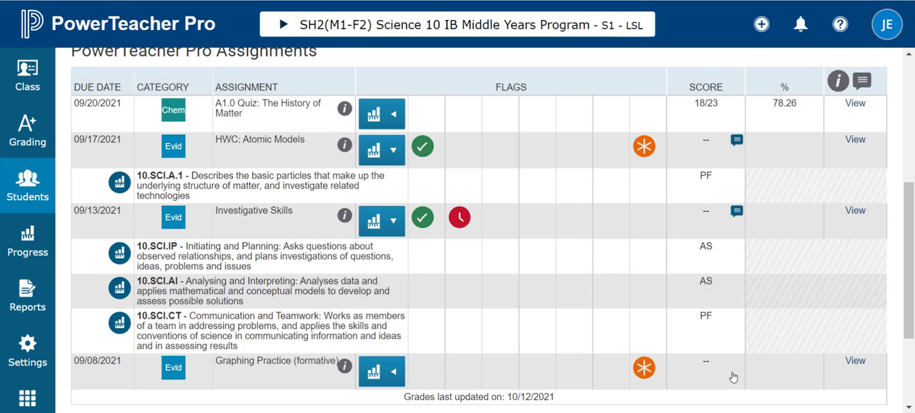